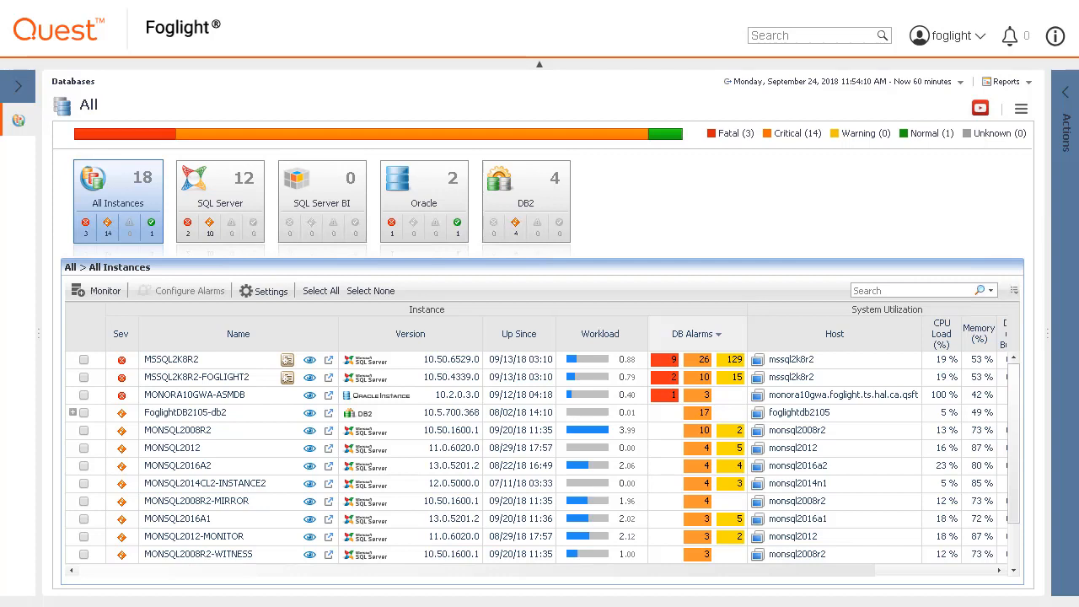
Step: Open the User-defined Collections administration settings for the MONSQL2012 instance
click(84, 449)
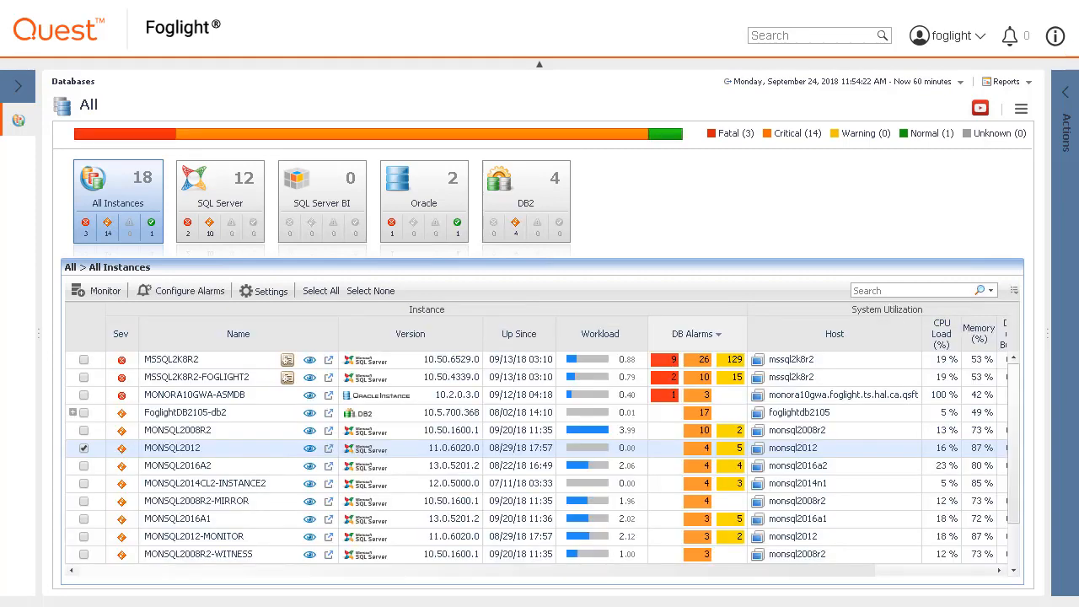
click(263, 292)
click(309, 319)
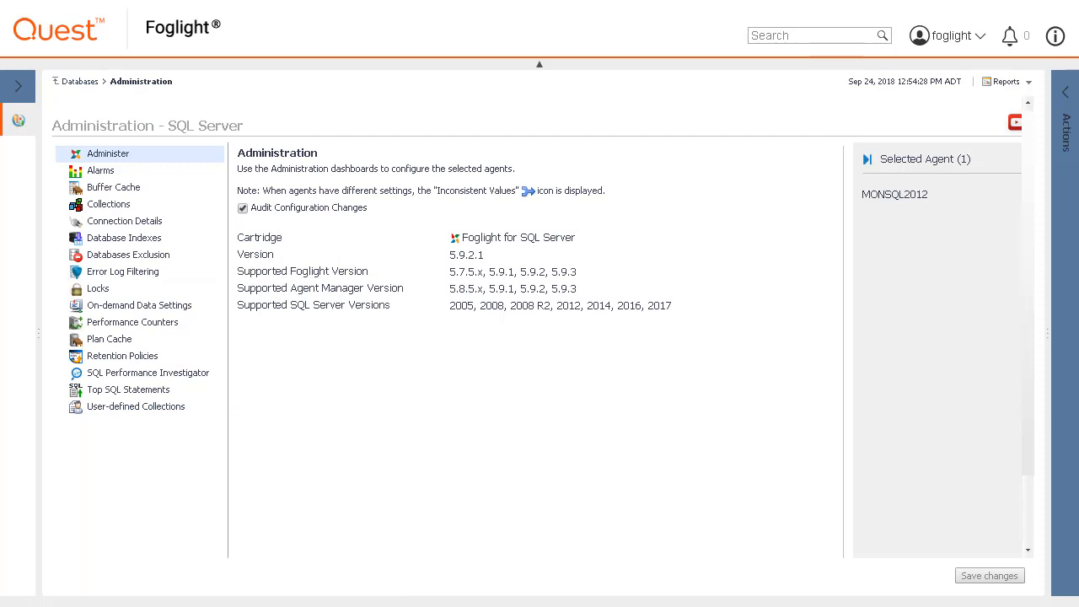
click(133, 408)
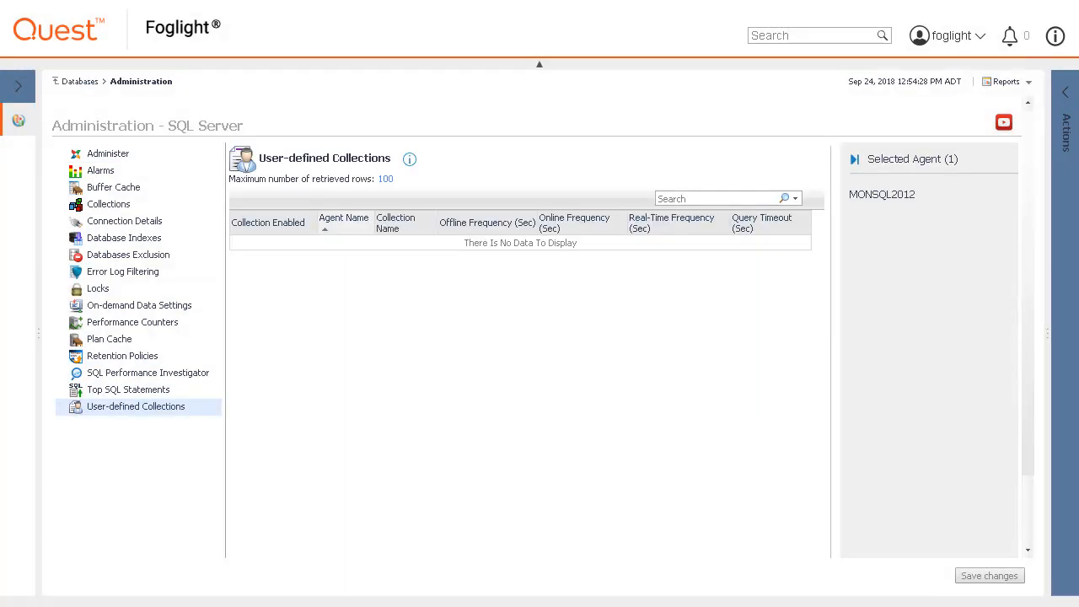
Step: View the setting for the maximum number of retrieved rows without changing it
mouse_move(411, 162)
click(385, 179)
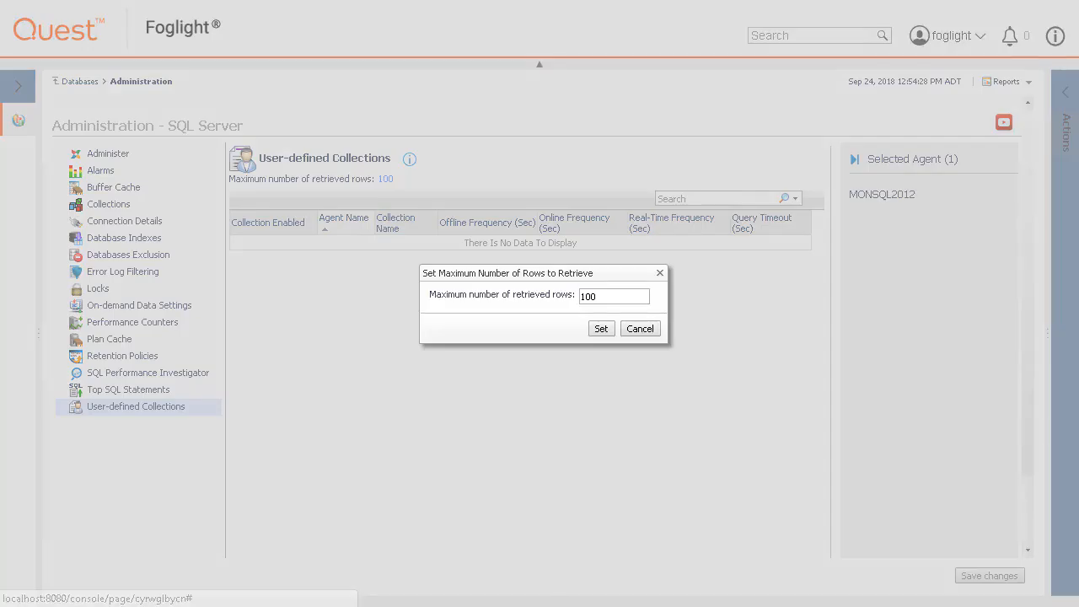
click(641, 329)
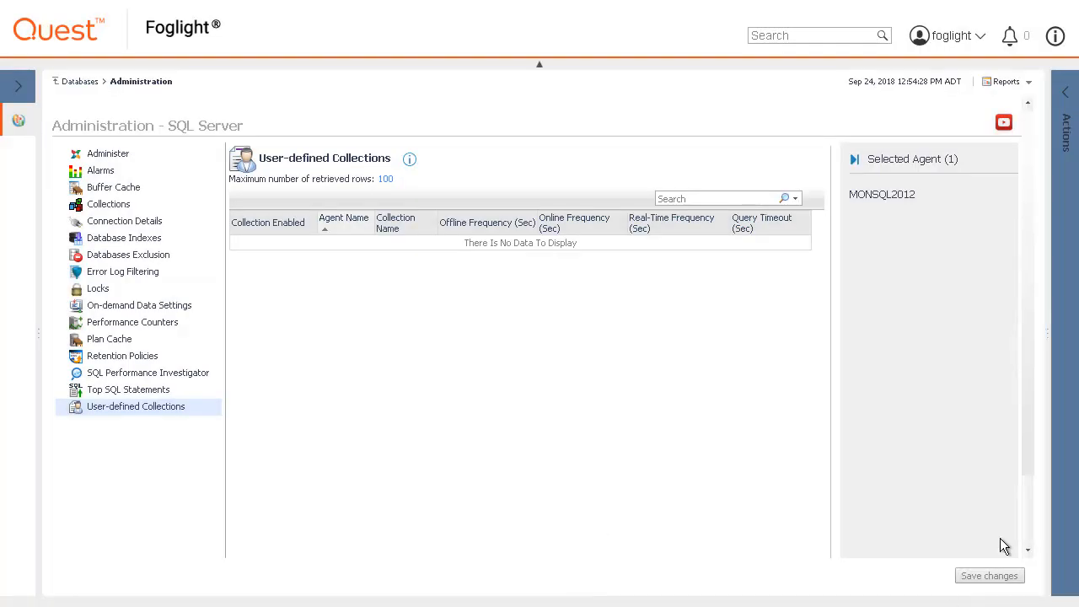
Step: Start adding a user-defined collection and open credential editing for the MONSQL2012 agent
scroll(1025, 489, down, 2)
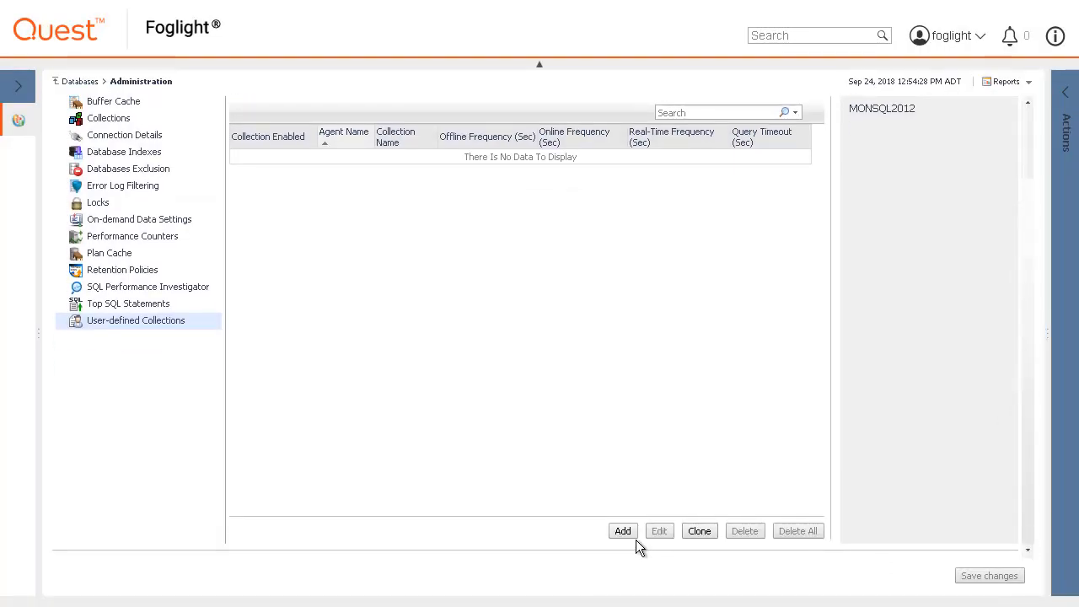
click(624, 532)
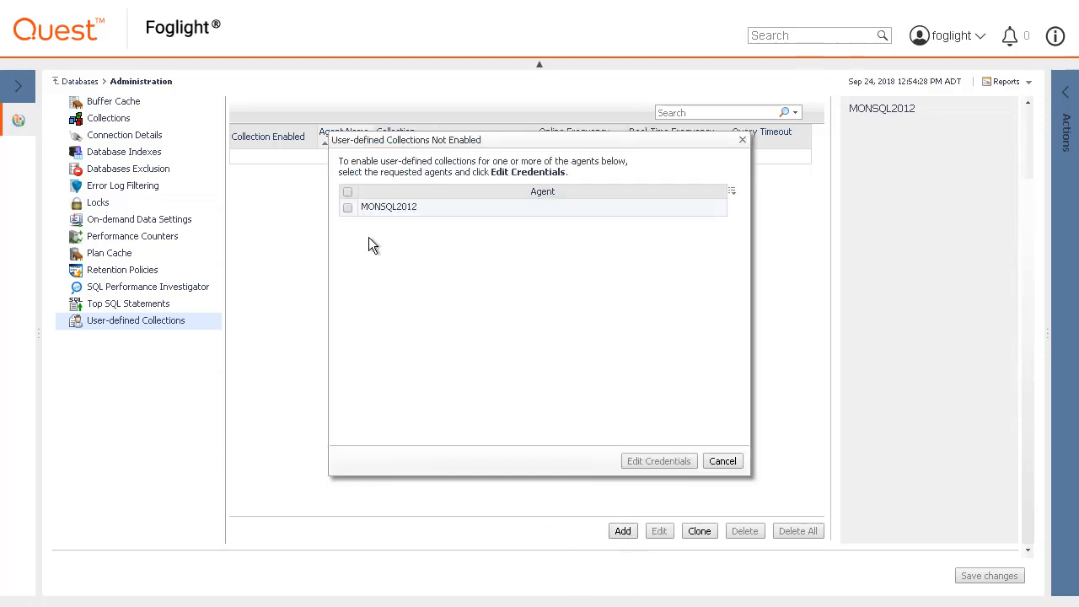
click(348, 207)
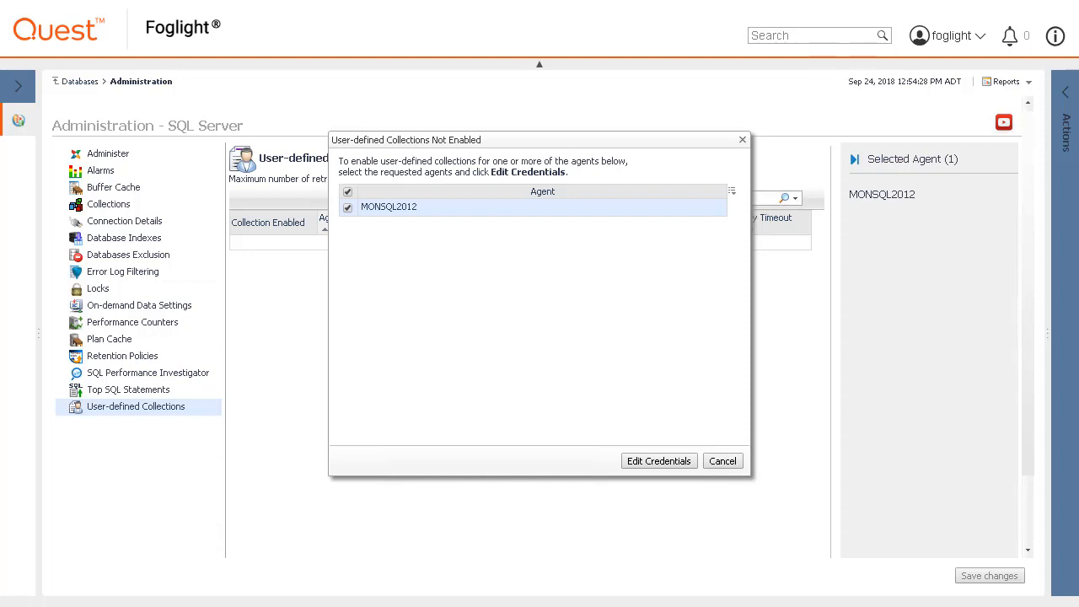
click(656, 463)
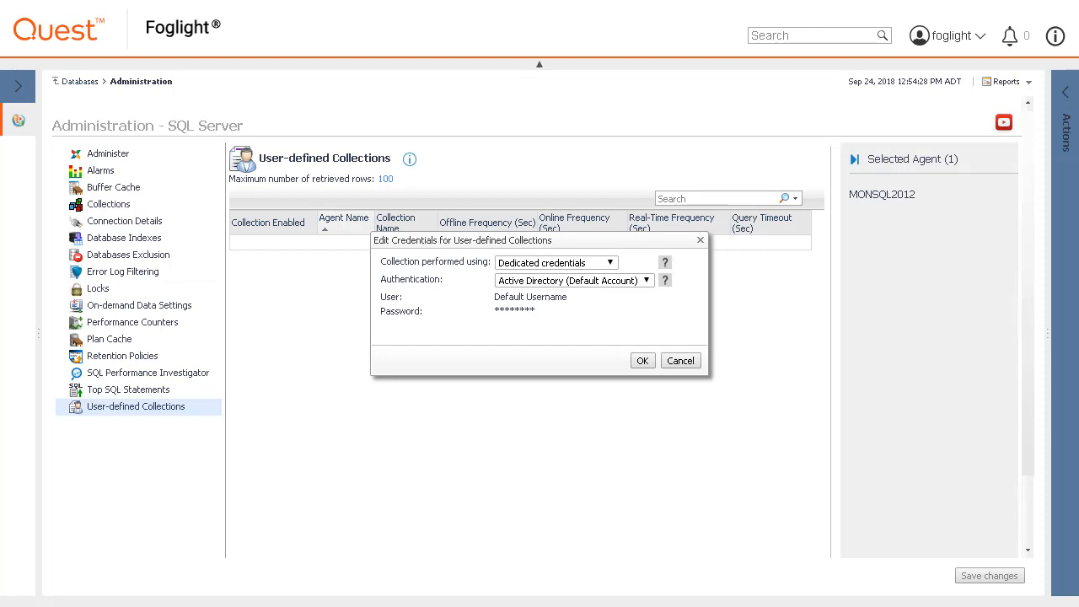
Step: Configure the collection to use dedicated credentials with Active Directory (Custom Account) authentication
click(611, 266)
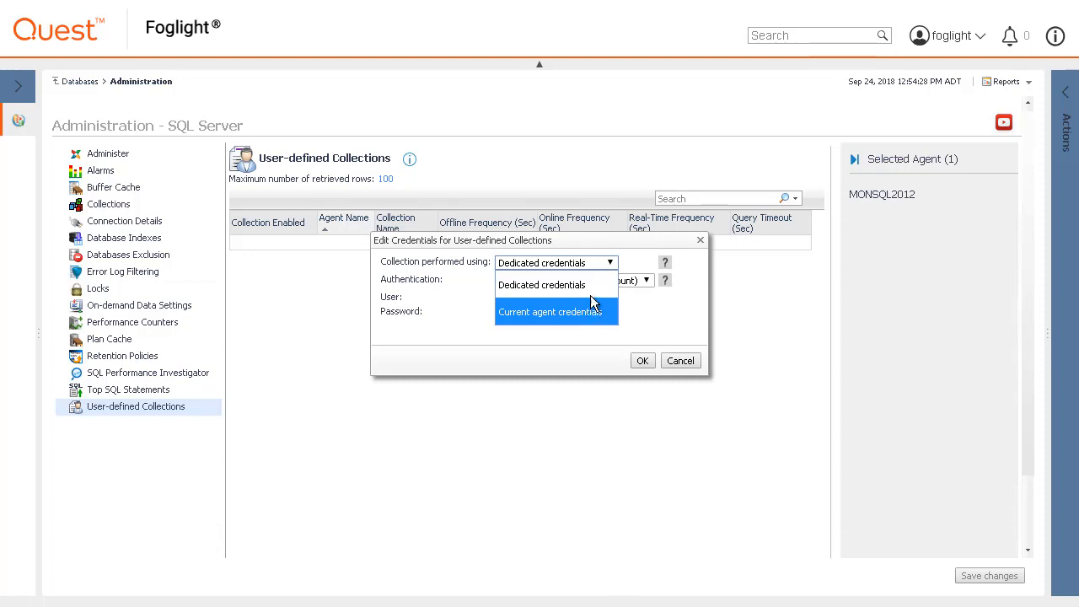
click(593, 287)
click(594, 288)
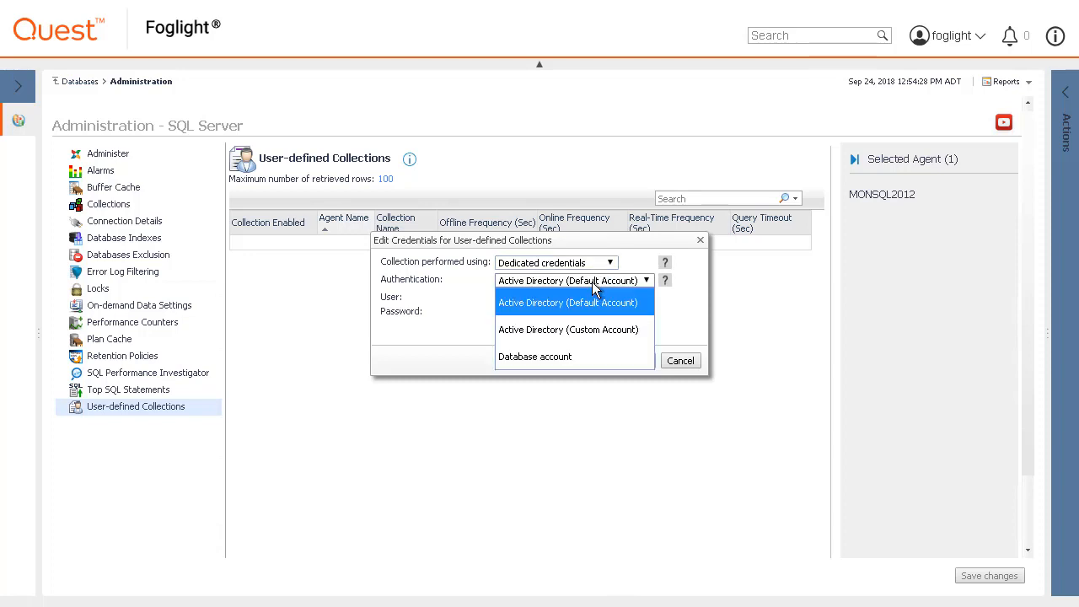
click(582, 330)
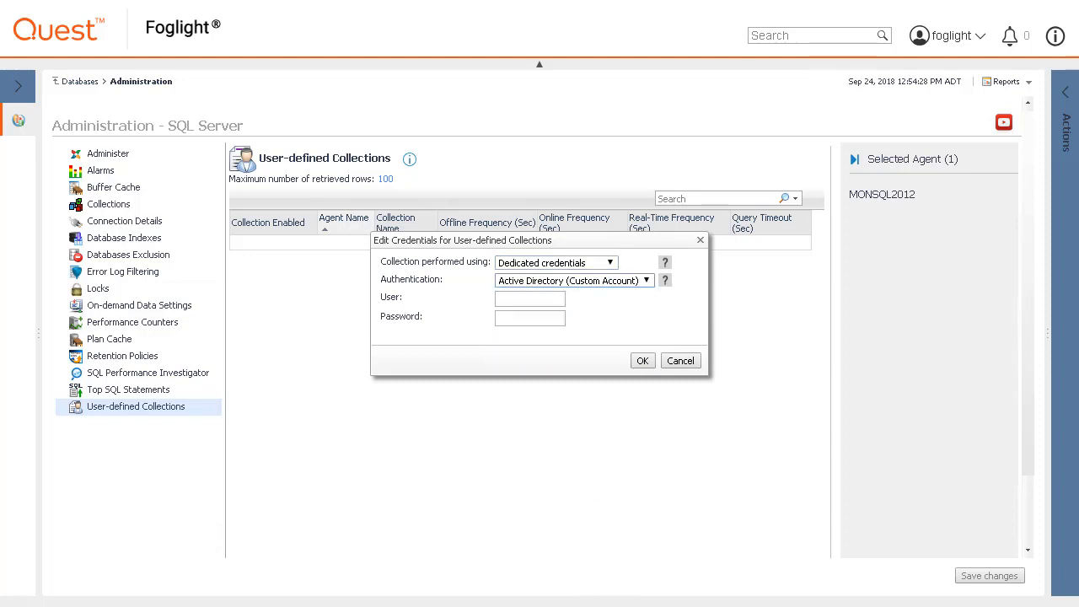
Step: Enter the custom account's domain user name and password, and confirm the credentials
click(523, 295)
text(FOGL)
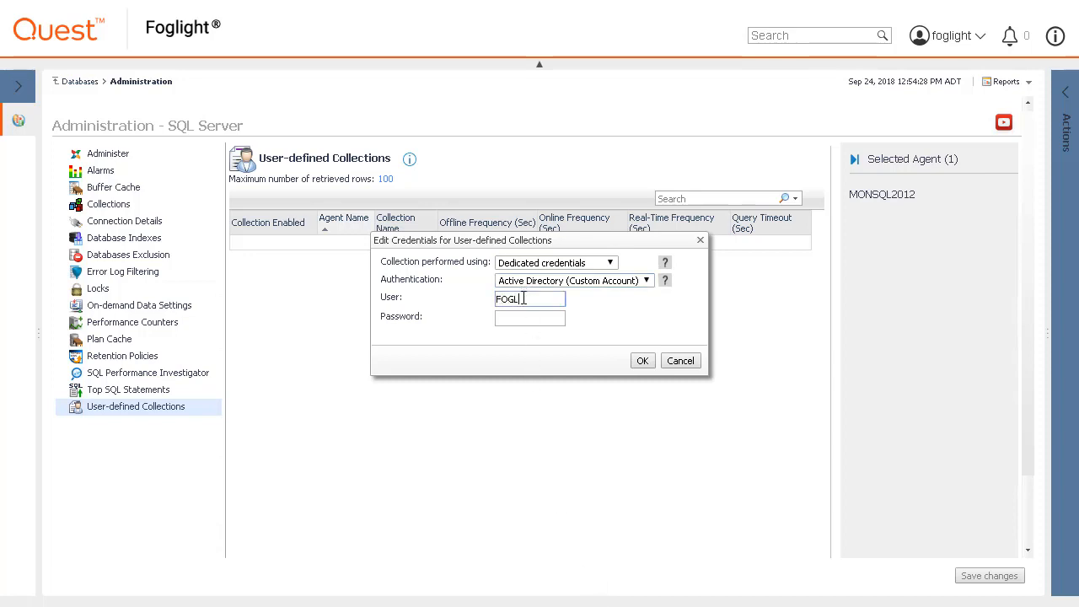
text(IGHT\FOGTEST)
key(Tab)
text(********)
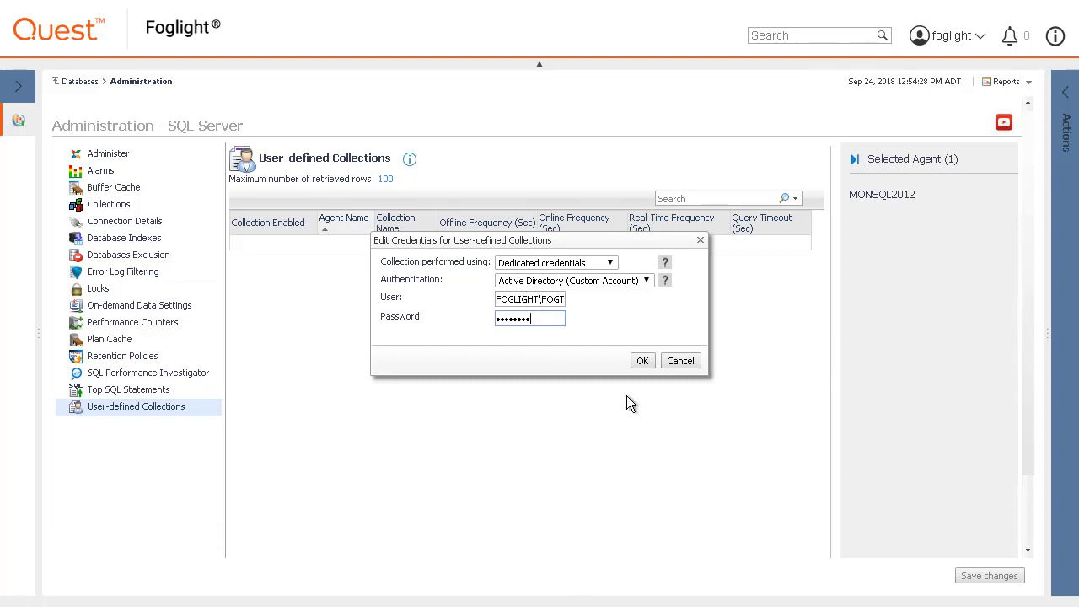
click(643, 360)
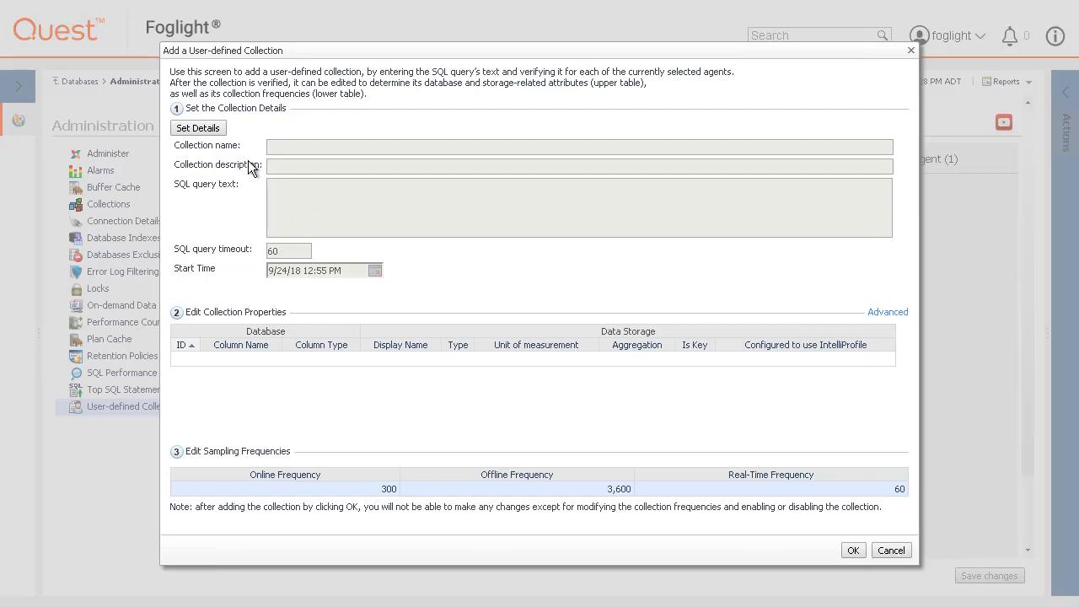
Step: Name the new collection Department Groups and give it the description Department Group List
click(218, 130)
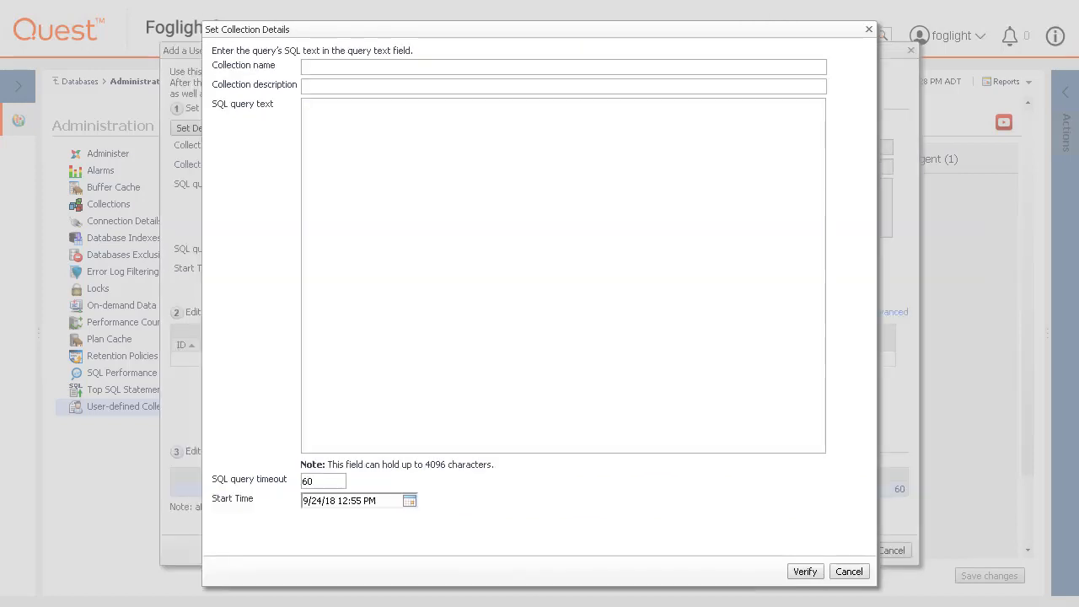
click(313, 71)
text(D)
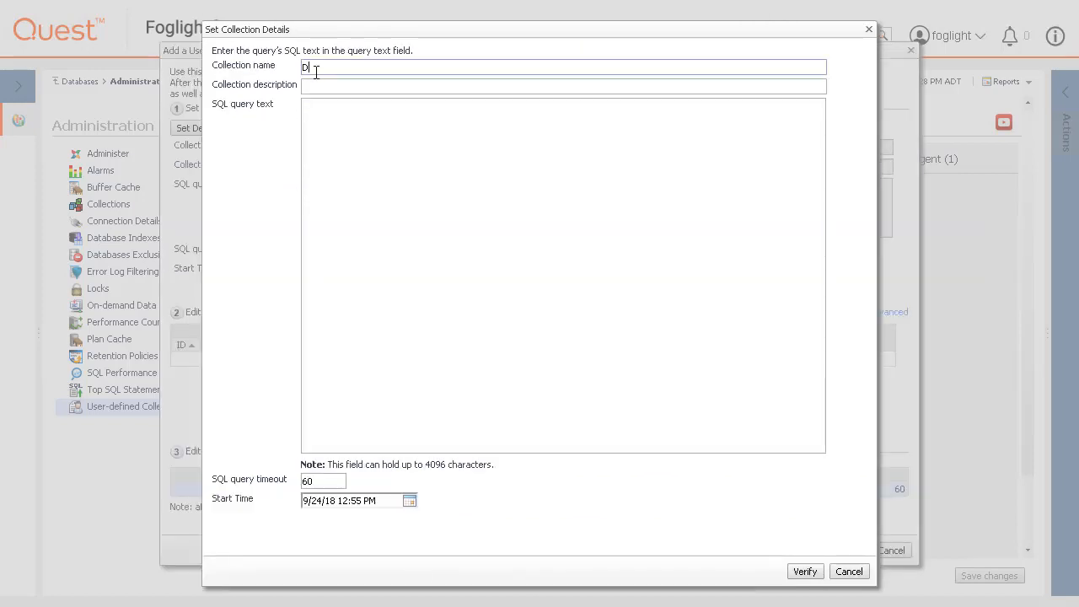
text(efartment Groups)
key(Tab)
text(Depar)
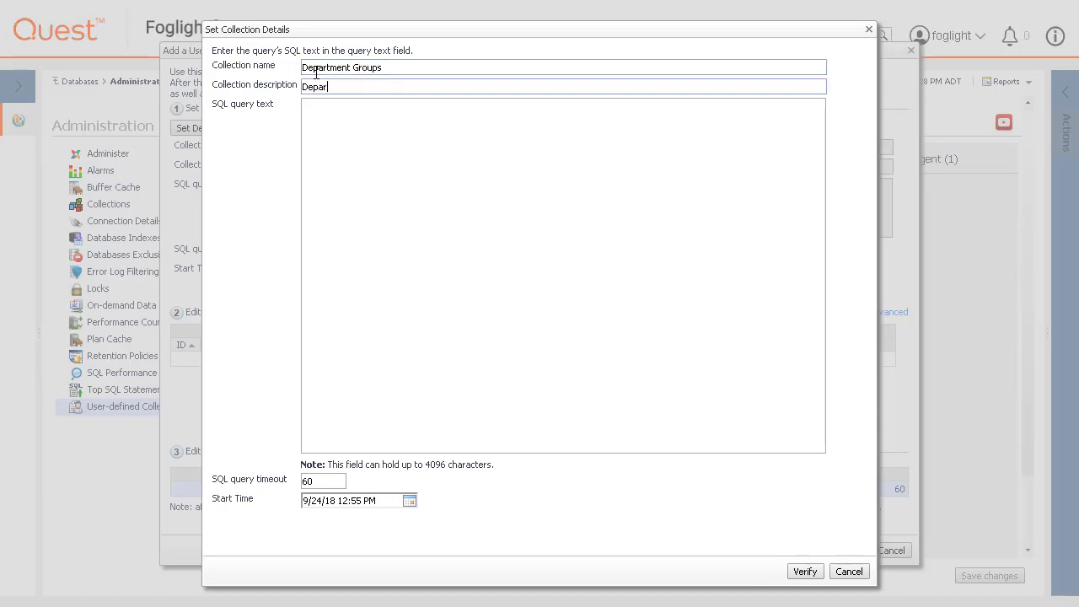
text(tment Group List)
Step: Enter and verify the query "select * from AdventureWorksDW.dbo.DimDepartmentGroup where ParentDepartmentGroupKey = 1;" for the collection
click(391, 152)
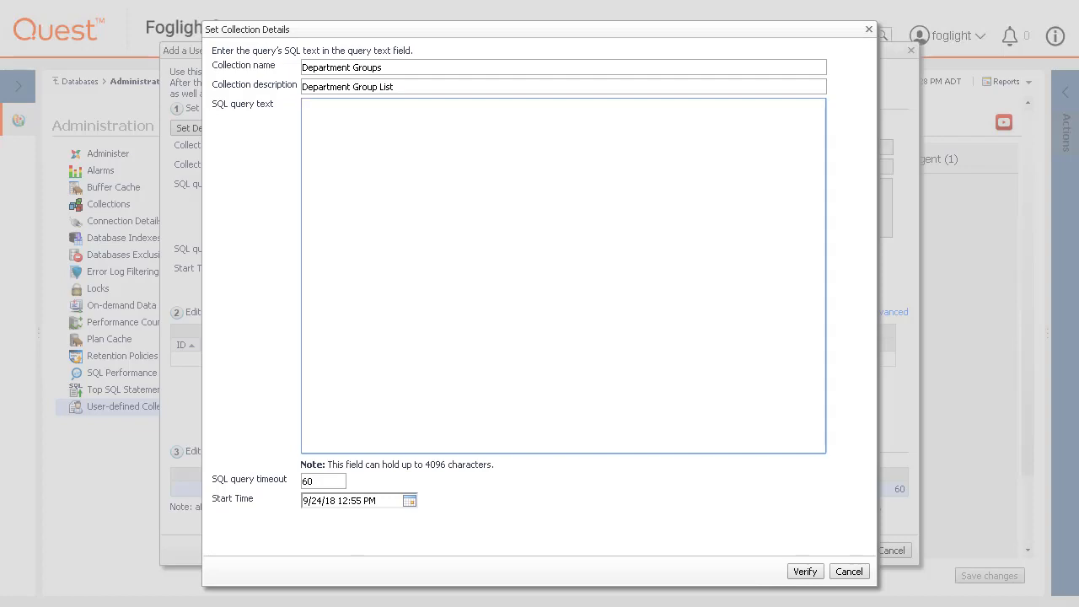
text(select * from AdventureWorksDW.dbo.DimDepartmentGroup  where ParentDepartmentGroupKey = 1;)
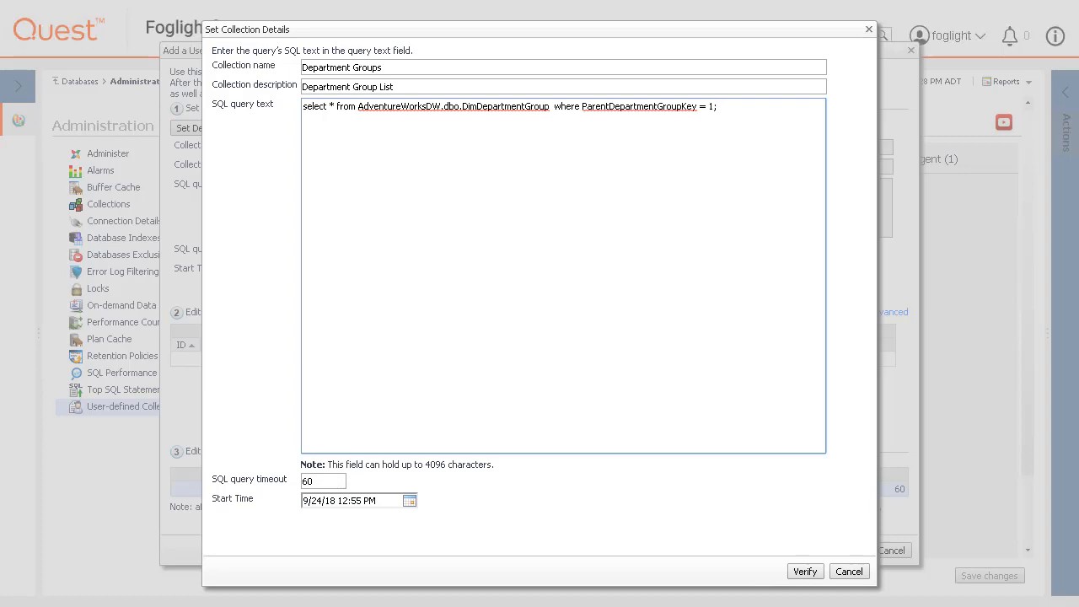
click(806, 572)
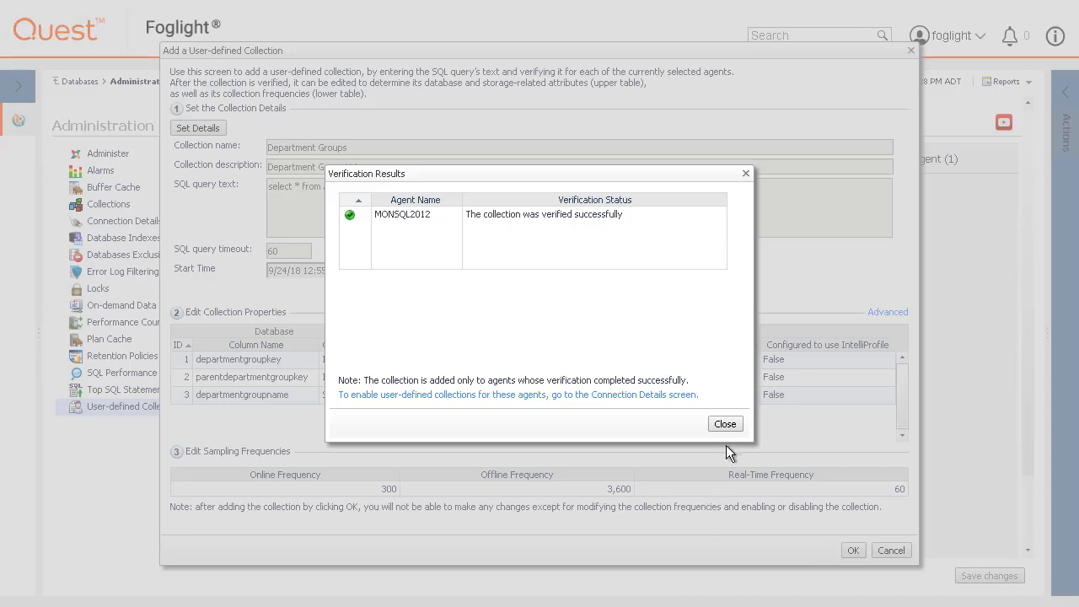
click(725, 424)
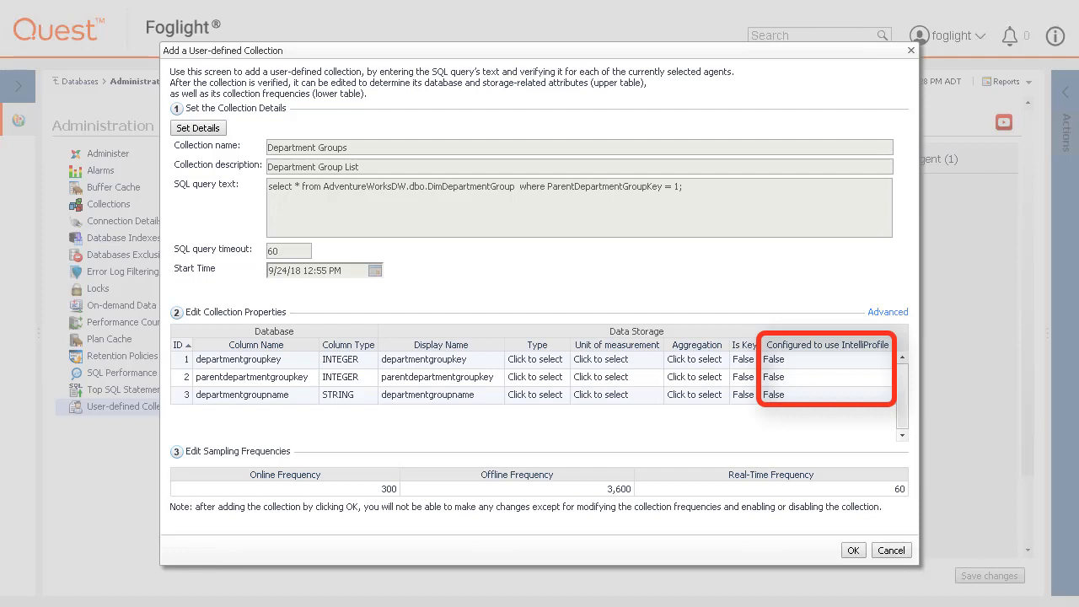
Step: Mark the departmentgroupkey column as a key and set its type to Integer
click(548, 365)
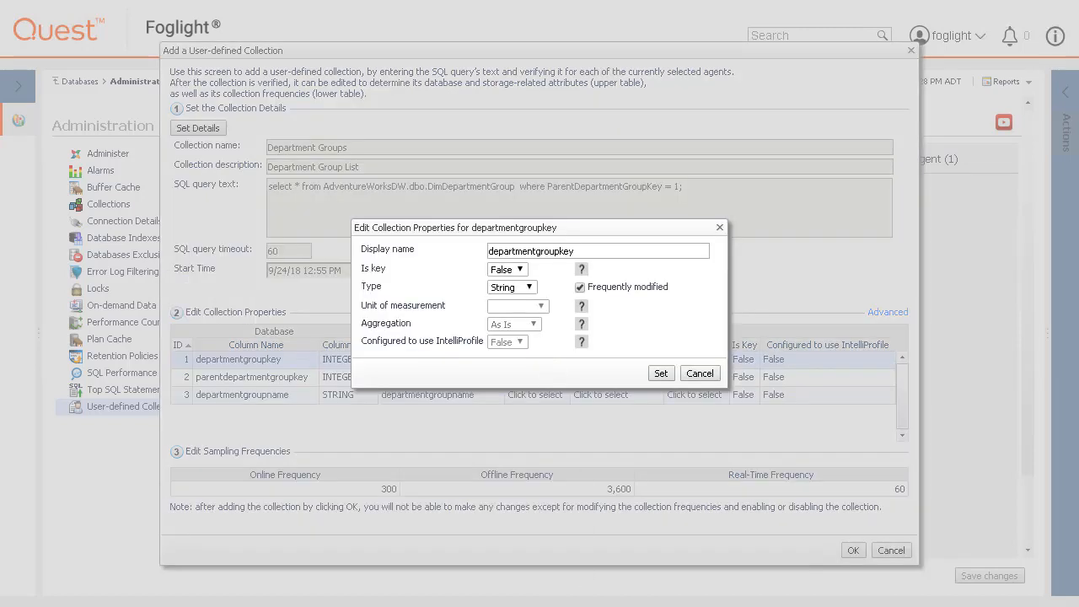
click(521, 269)
click(515, 290)
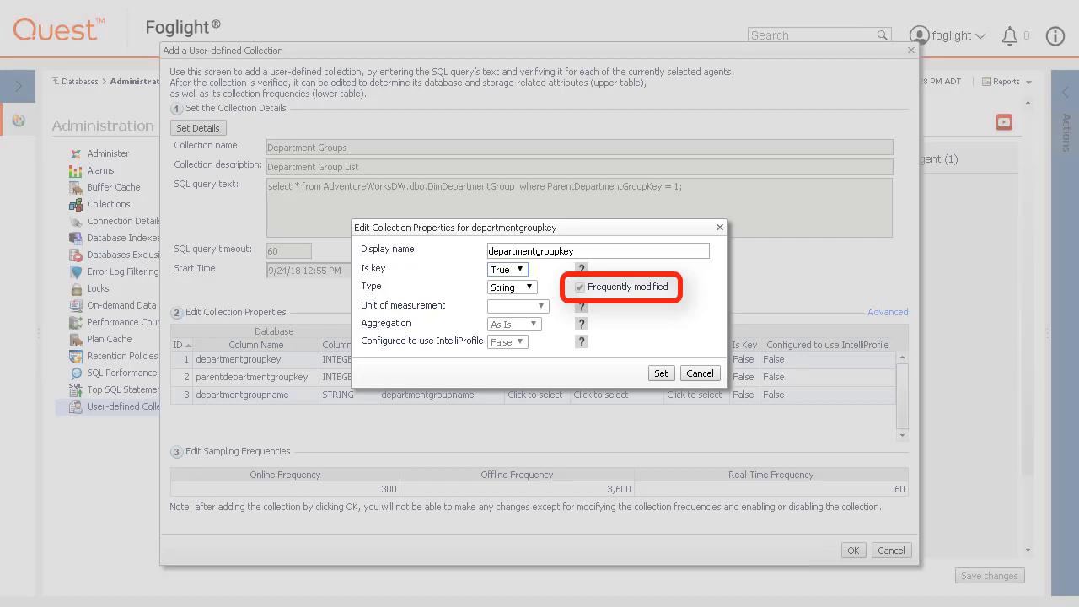
click(531, 287)
click(509, 336)
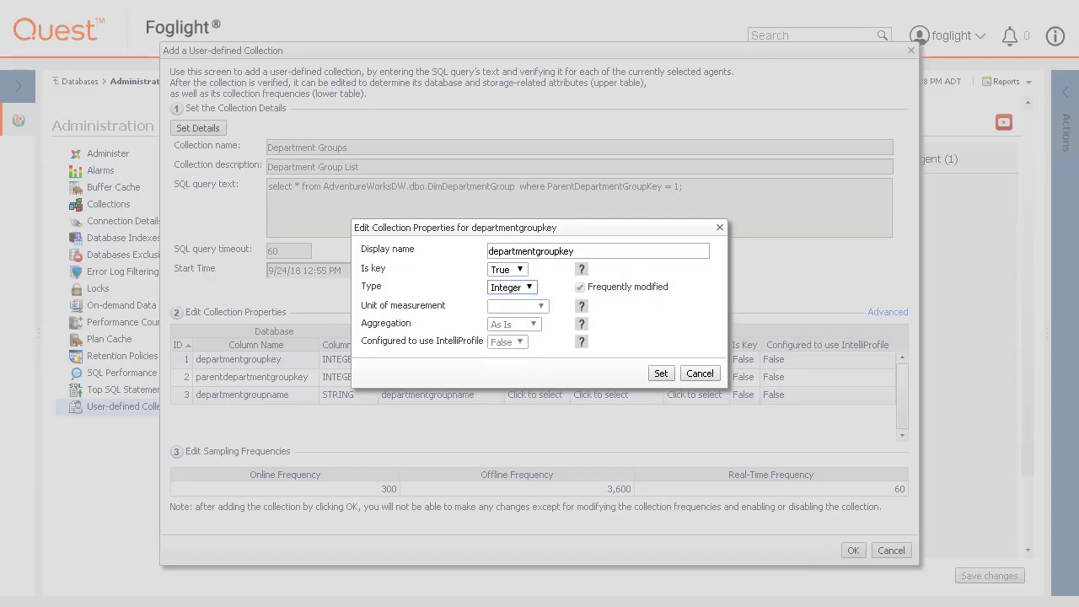
click(661, 372)
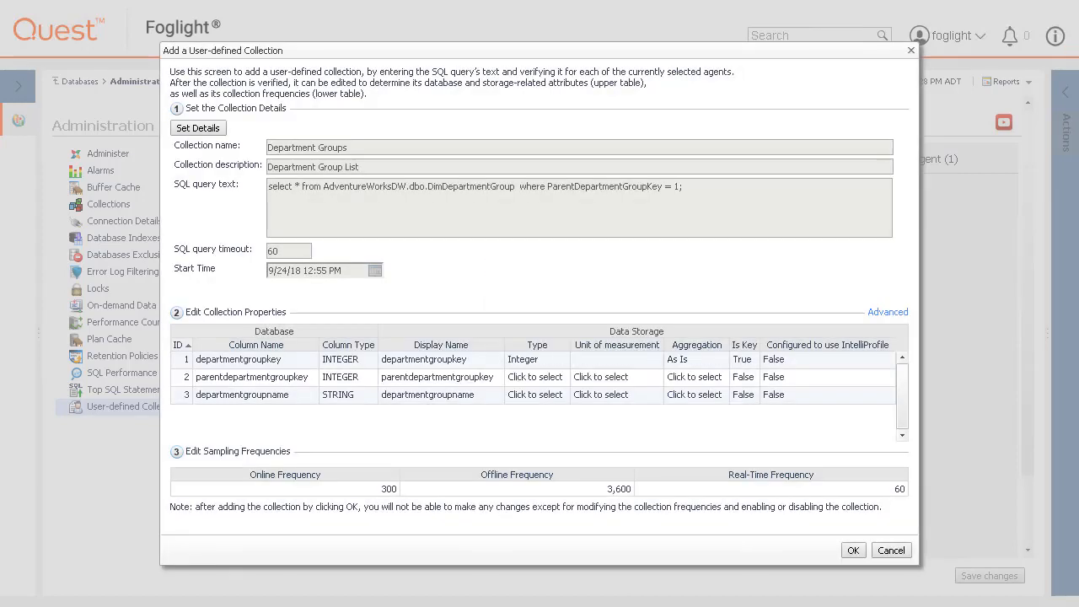
Step: Mark the parentdepartmentgroupkey column as a key and set its type to Integer
click(556, 382)
click(520, 268)
click(504, 307)
click(529, 287)
click(509, 337)
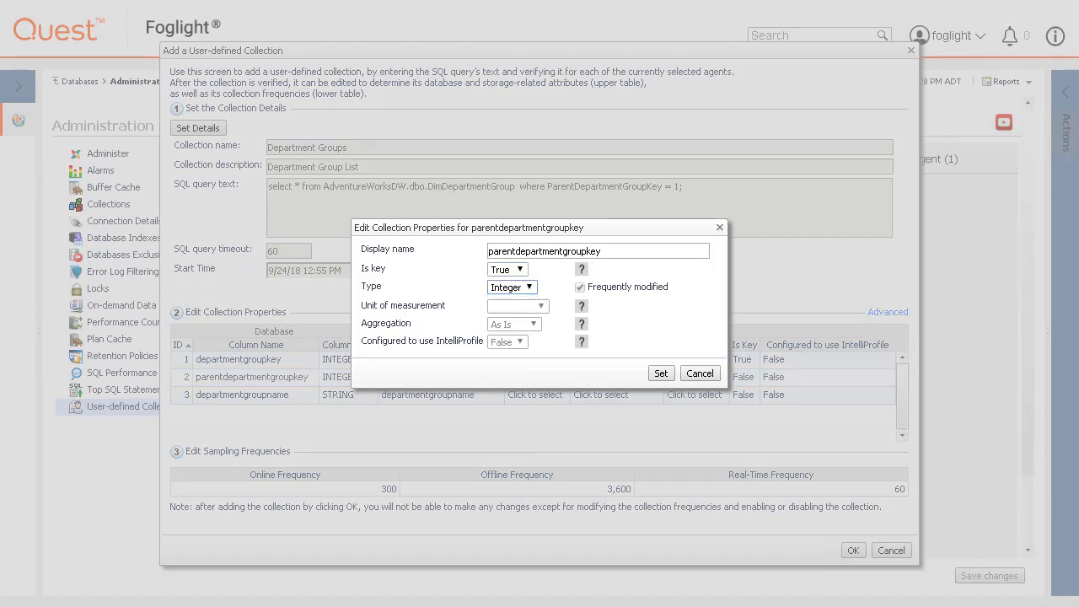
click(661, 373)
Step: Apply the non-key String properties to the departmentgroupname column and save the new Department Groups collection's configuration
click(545, 397)
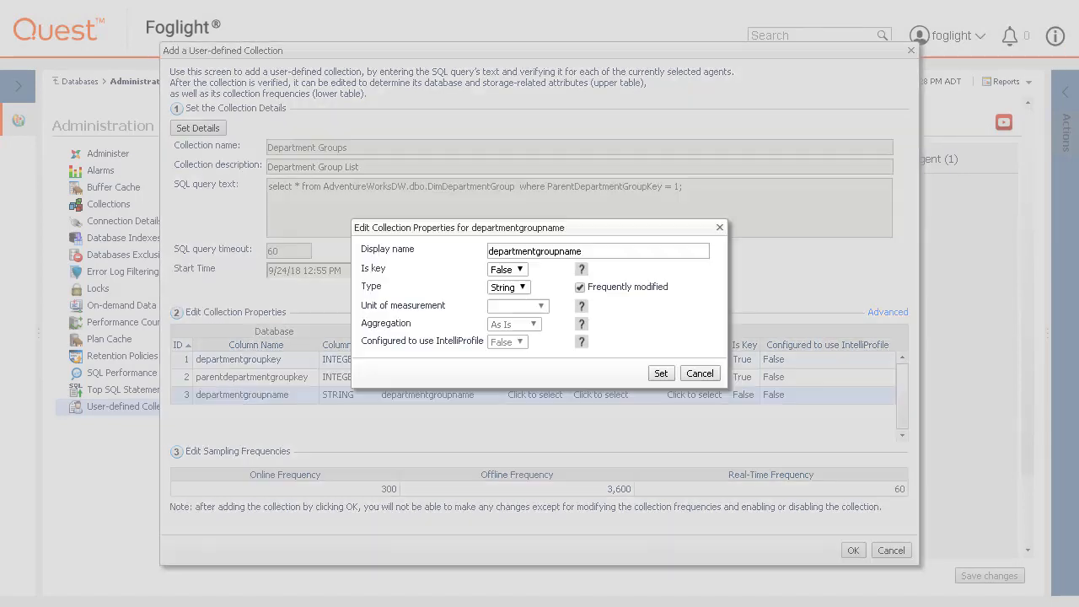
click(661, 372)
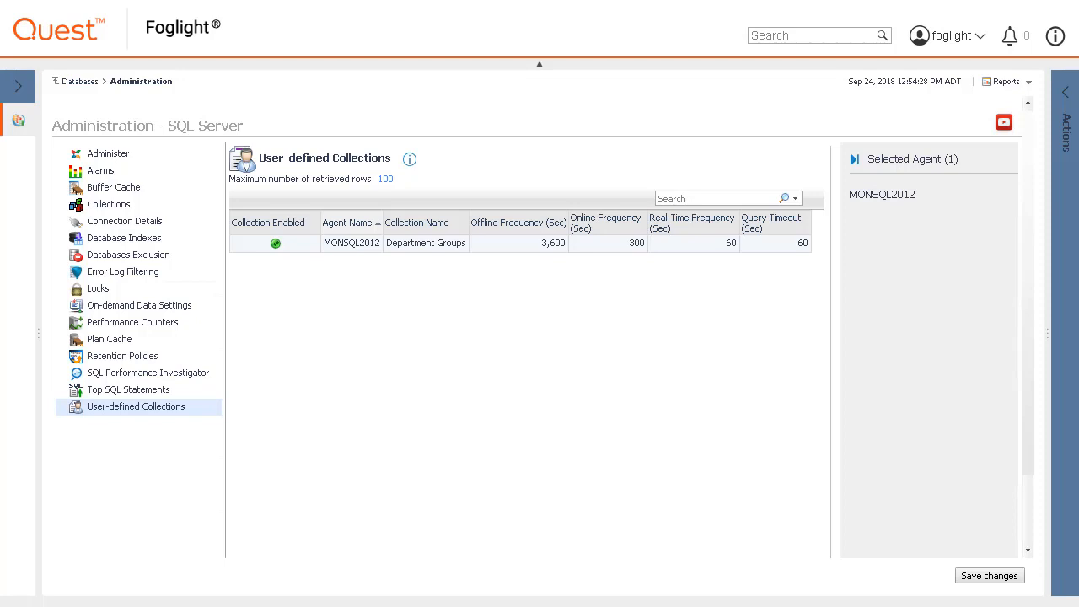
click(970, 580)
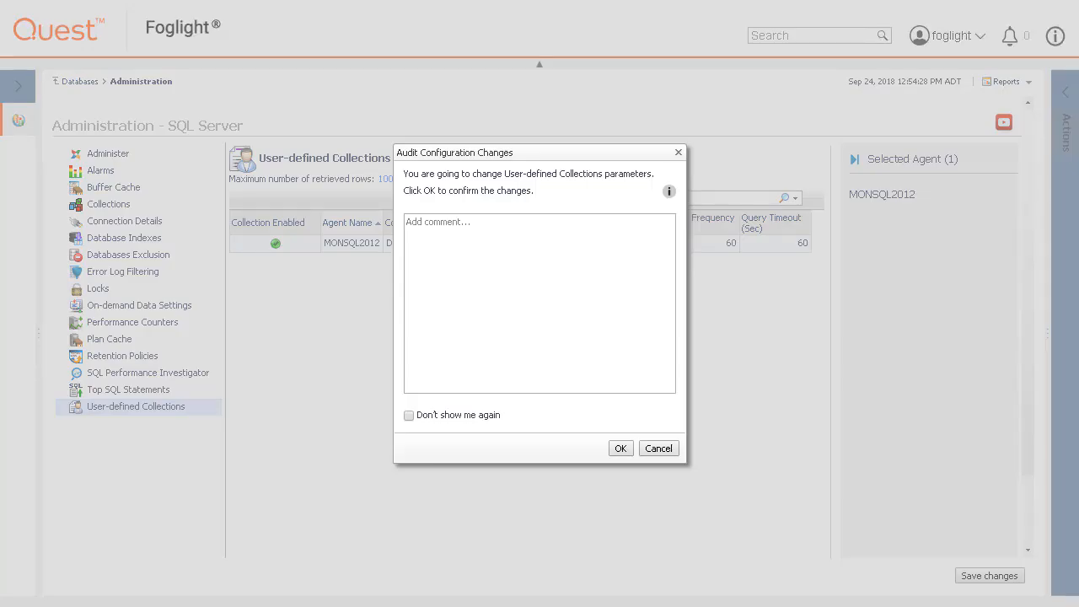
click(621, 449)
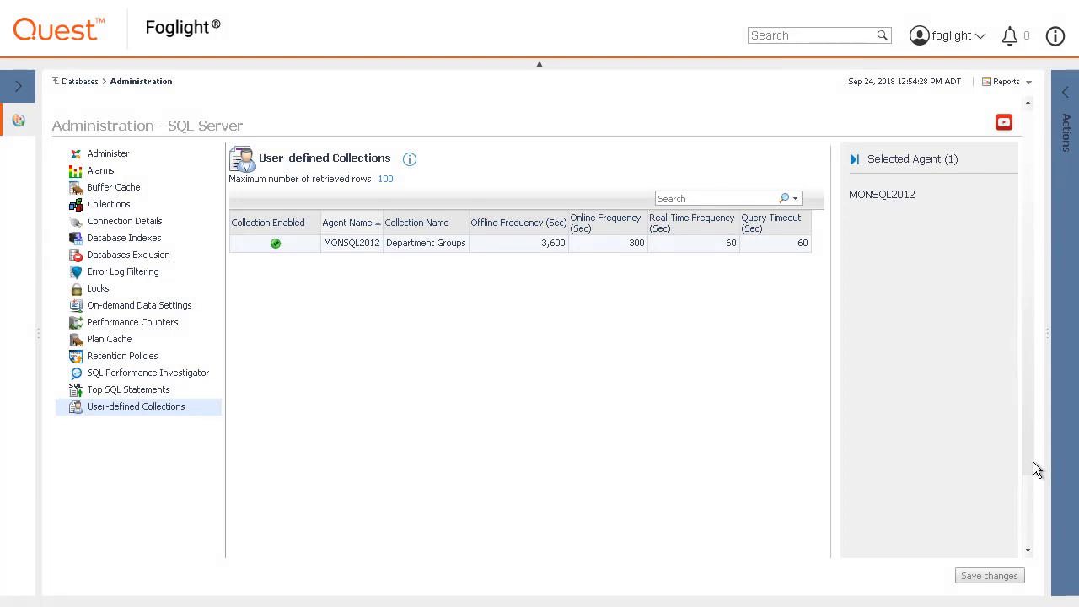
Step: Choose the Fog users collection from agent MONSQL2014CL for cloning and verify it on the selected agent
drag(1031, 455, 1028, 538)
click(700, 530)
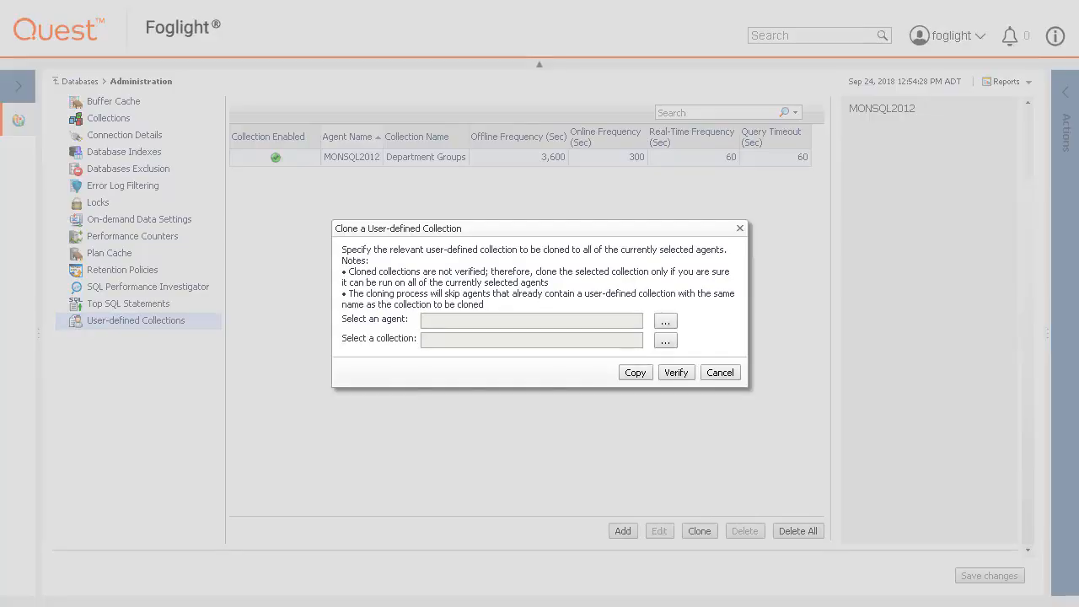
click(668, 321)
double_click(572, 251)
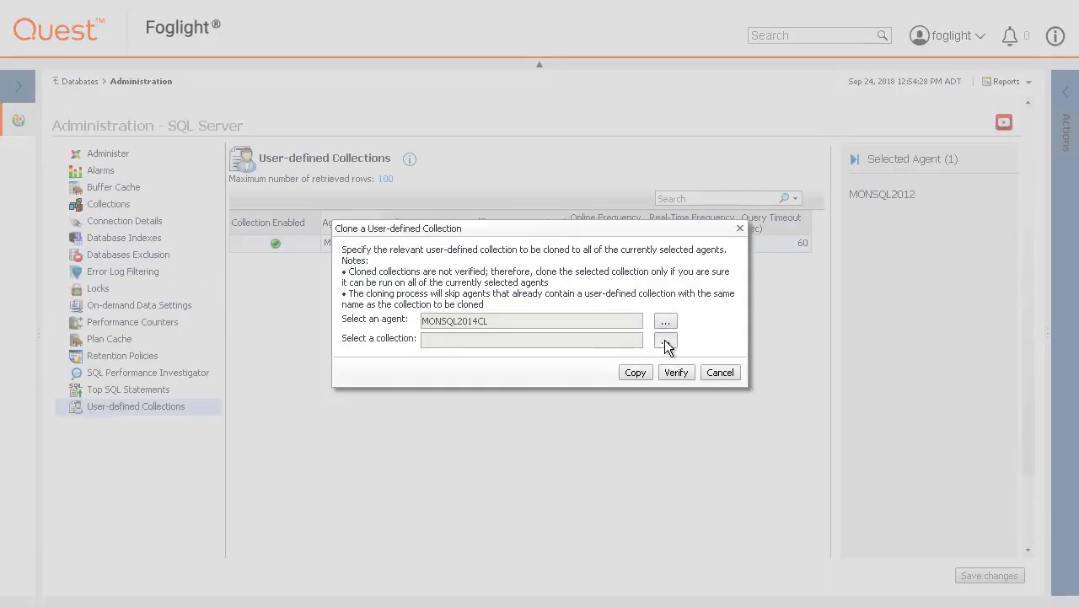
click(667, 342)
double_click(448, 208)
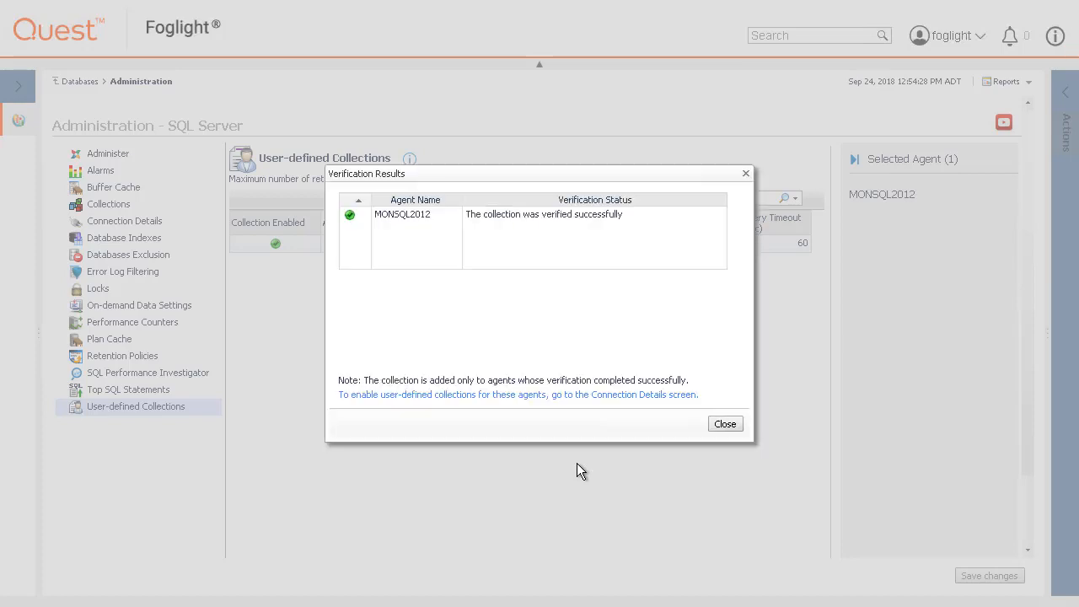
click(725, 425)
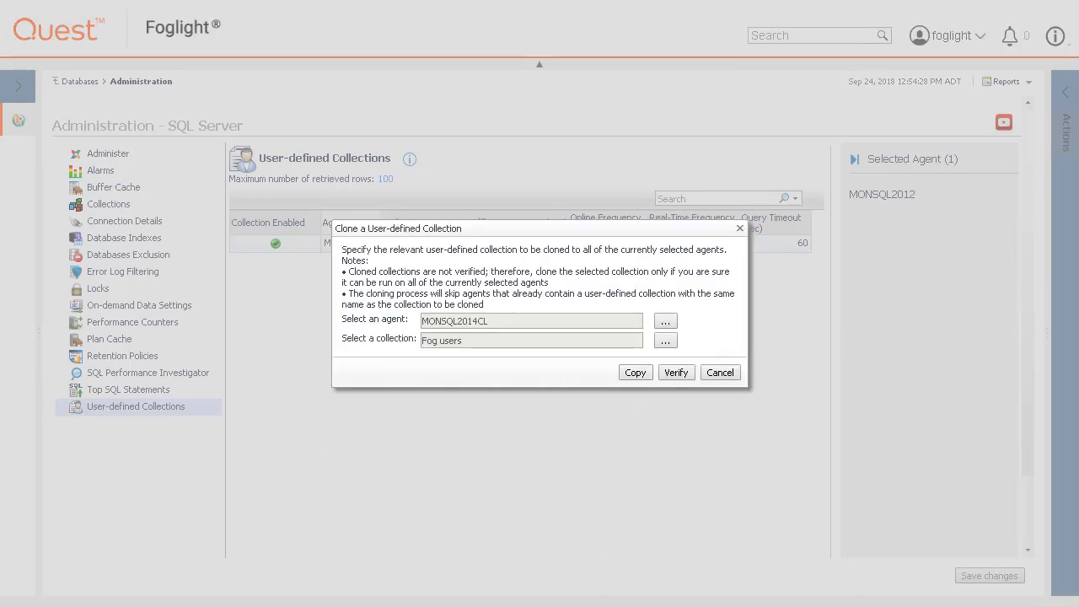
Step: Copy the Fog users collection to the MONSQL2012 agent, then save and confirm the user-defined collection changes without a comment
click(637, 373)
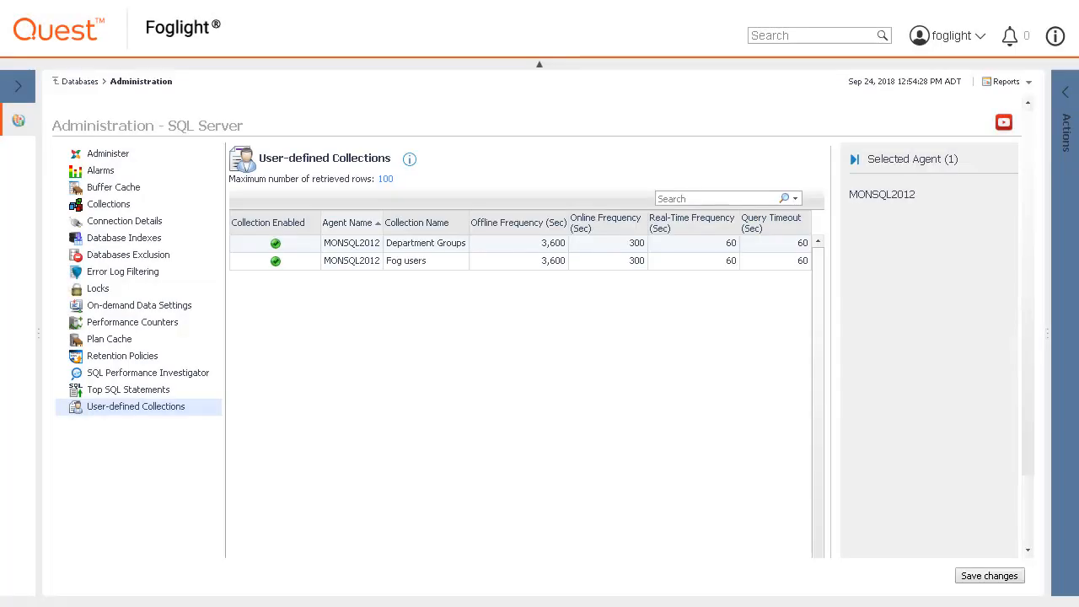
click(985, 576)
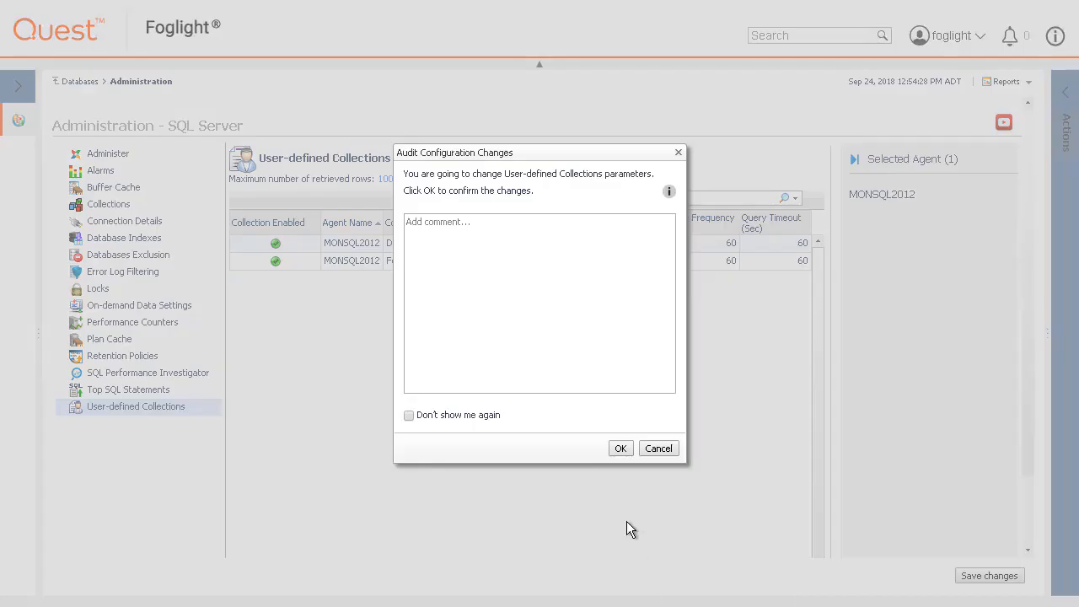
click(621, 448)
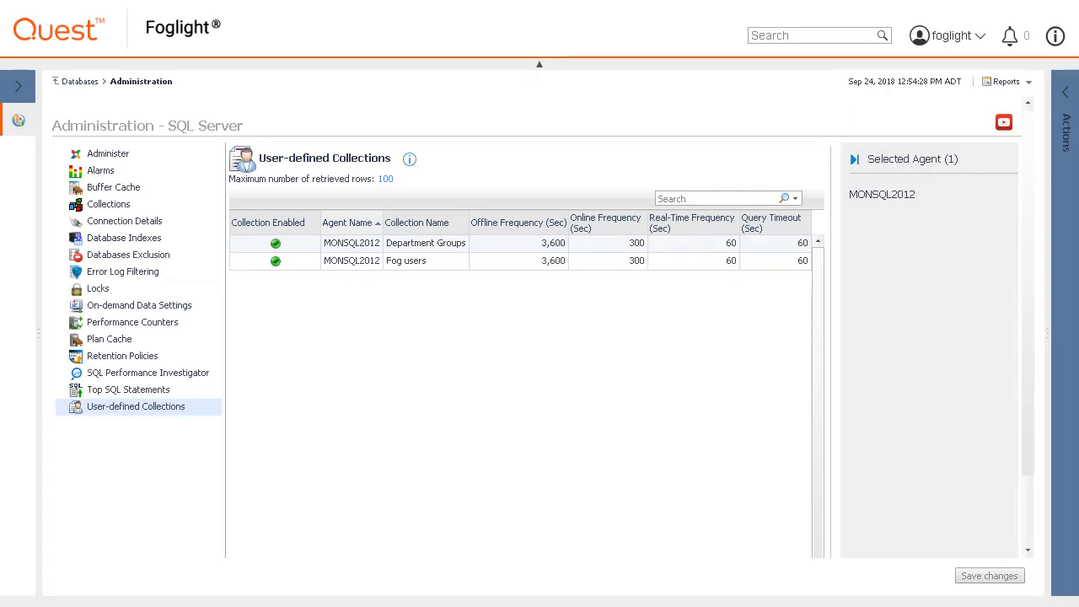
Step: Return to the Databases dashboard and open the user-defined collections view for MONSQL2012 with the navigation pane collapsed
click(89, 82)
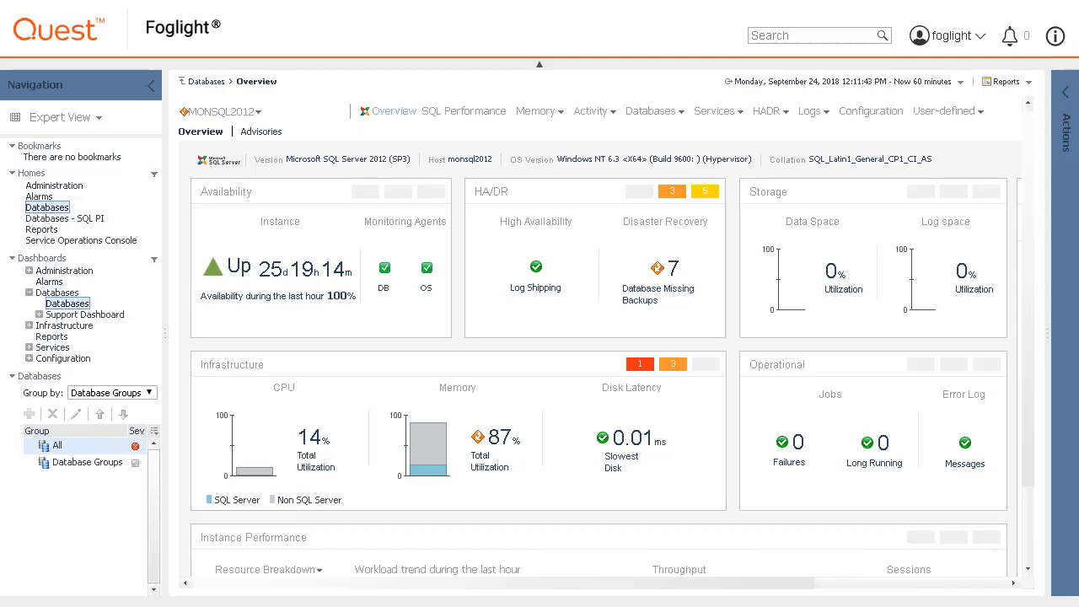
click(948, 111)
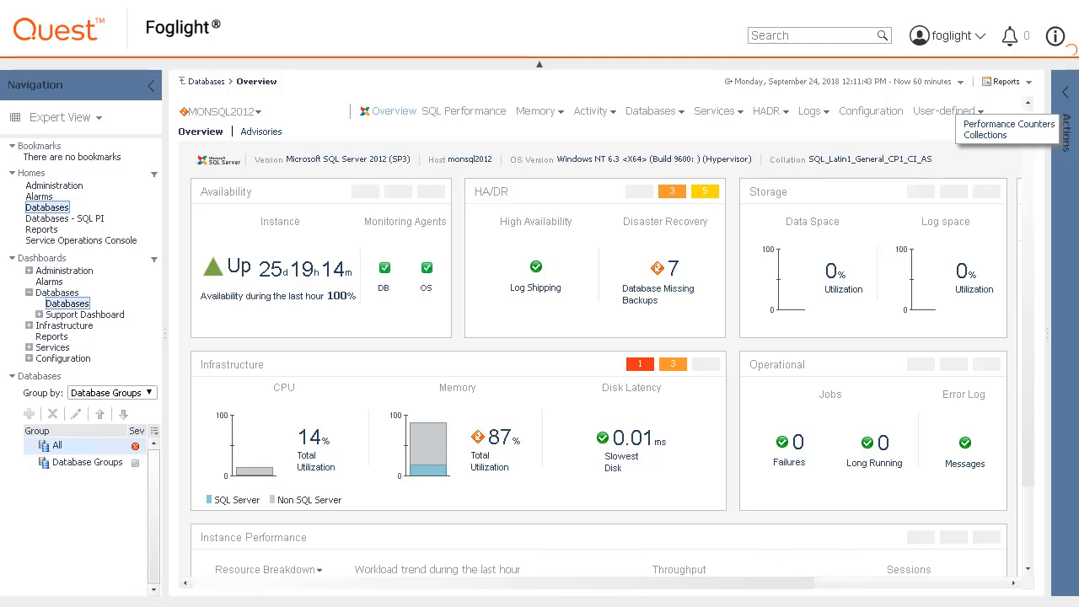
click(151, 86)
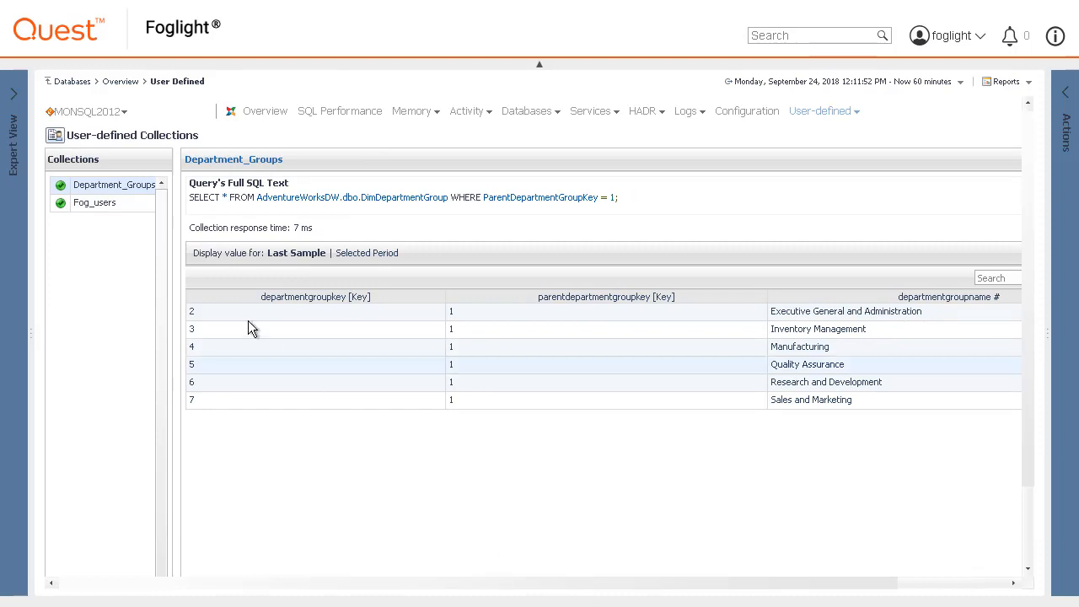
Step: Review the Fog_users collection's query and last sample, and switch its displayed values to the selected period
click(108, 206)
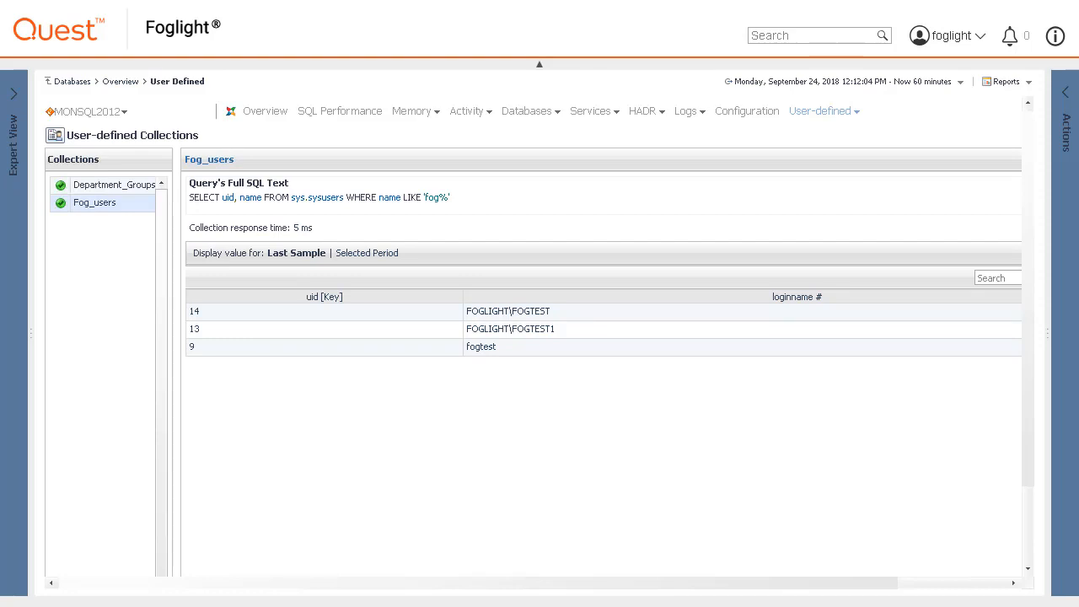
click(905, 584)
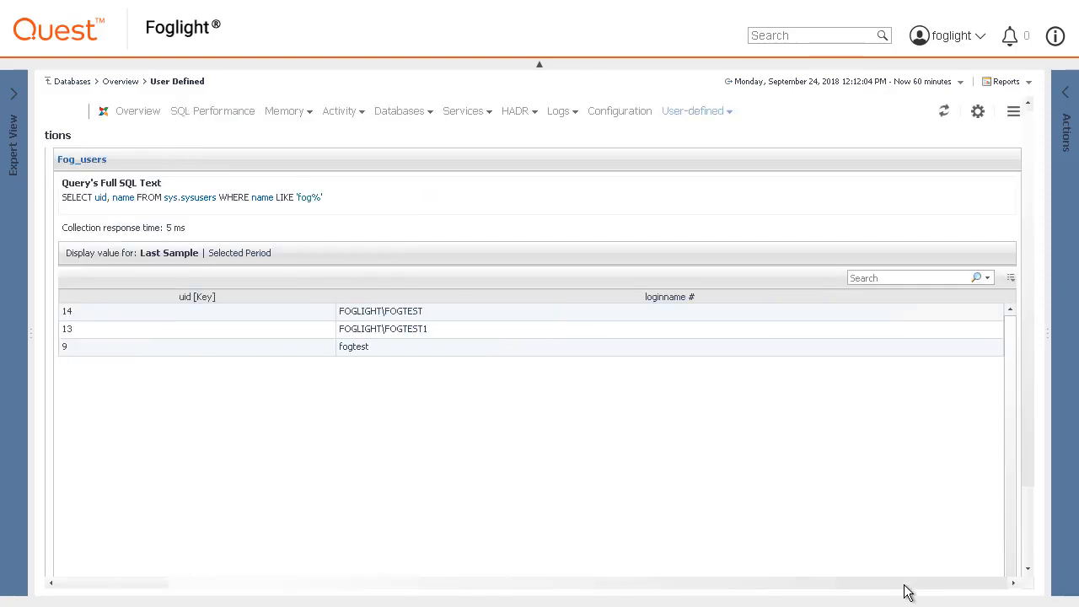
drag(904, 586, 663, 600)
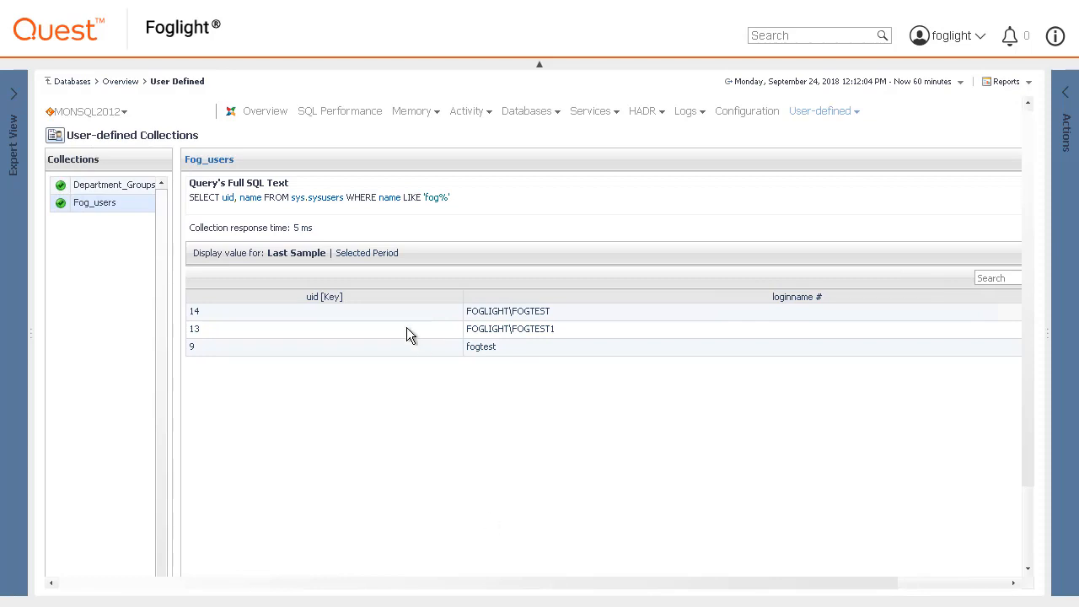
click(368, 253)
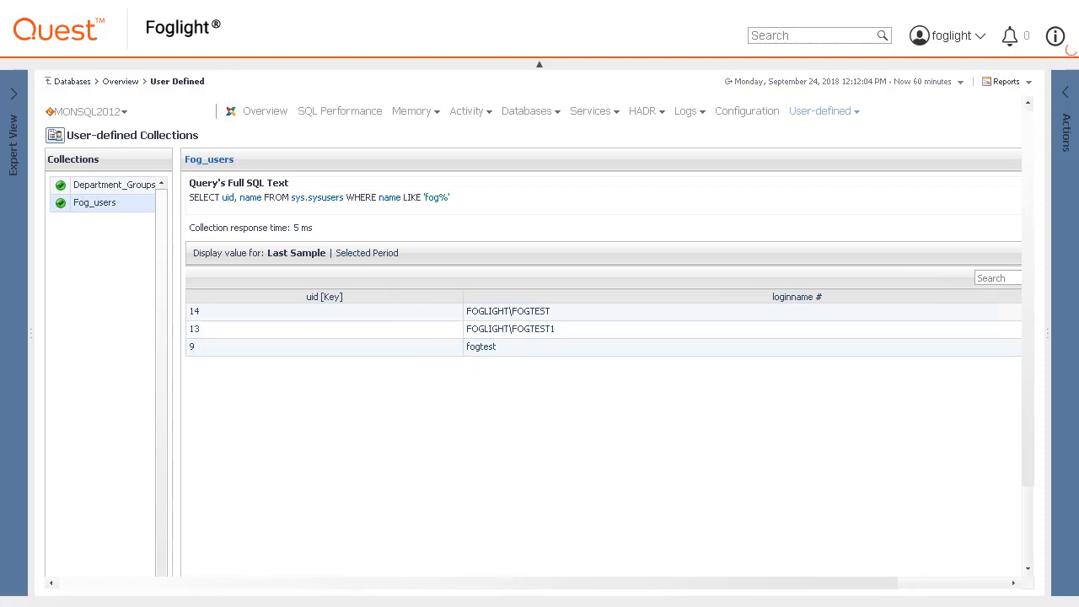